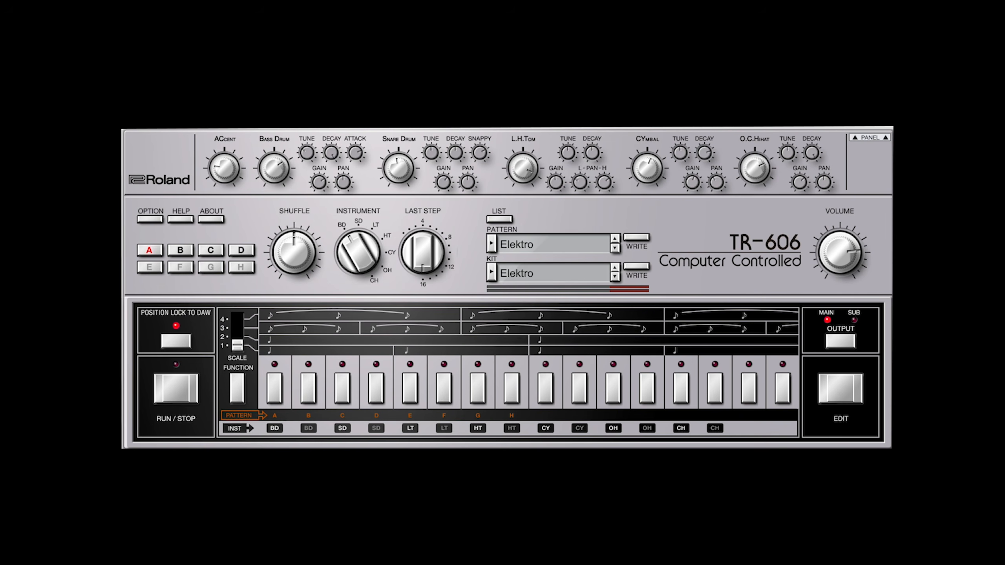
Load the 001: Elektro preset kit and open the pattern editor
click(552, 280)
mouse_move(553, 297)
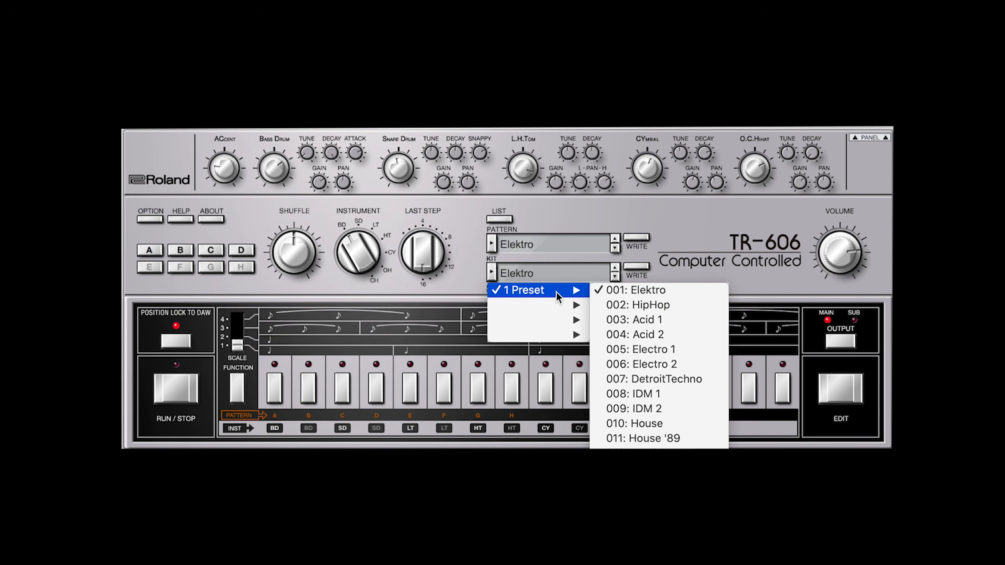
click(640, 292)
click(841, 390)
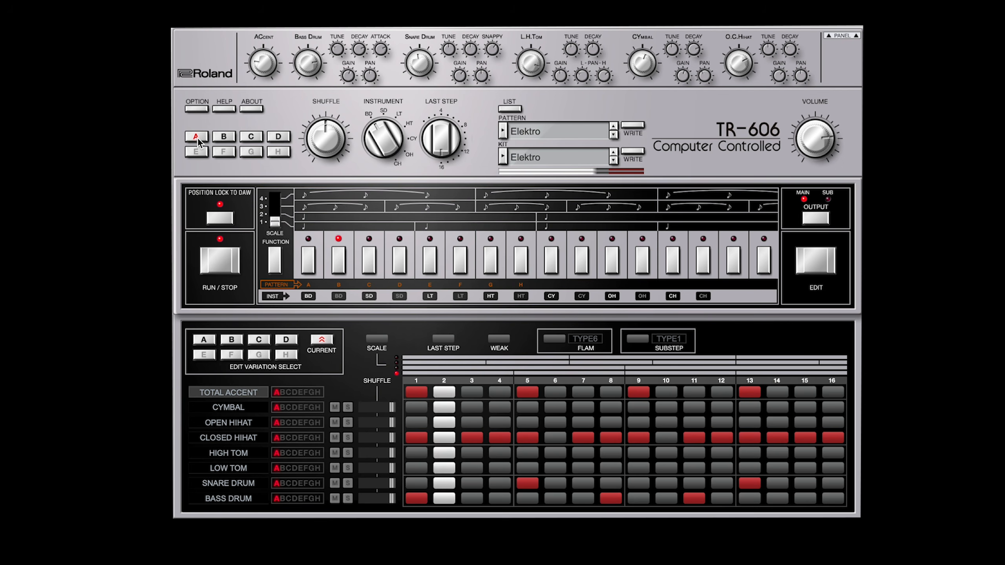
Try adding low tom hits on steps 14 and 16, a high tom on 15 and a snare on 10
click(781, 467)
click(807, 453)
click(833, 468)
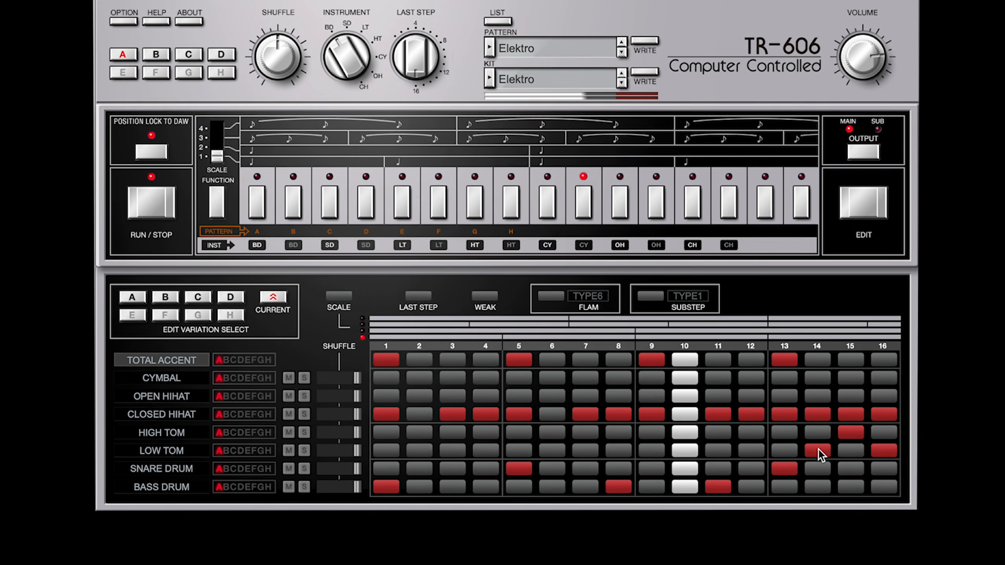
click(692, 467)
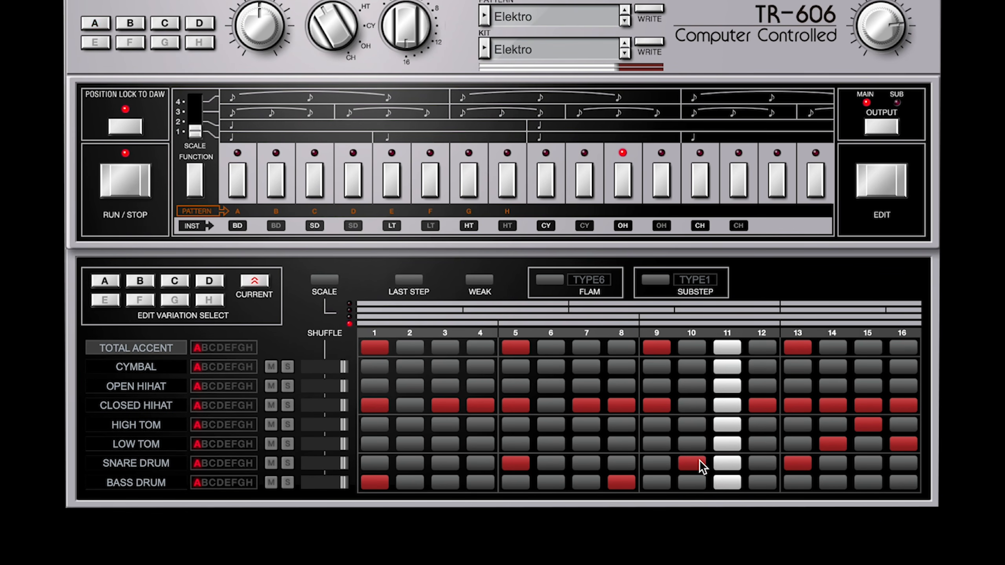
Clear the snare hit on step 10 and the tom hits on steps 14 to 16
click(696, 464)
click(832, 443)
click(868, 426)
click(901, 444)
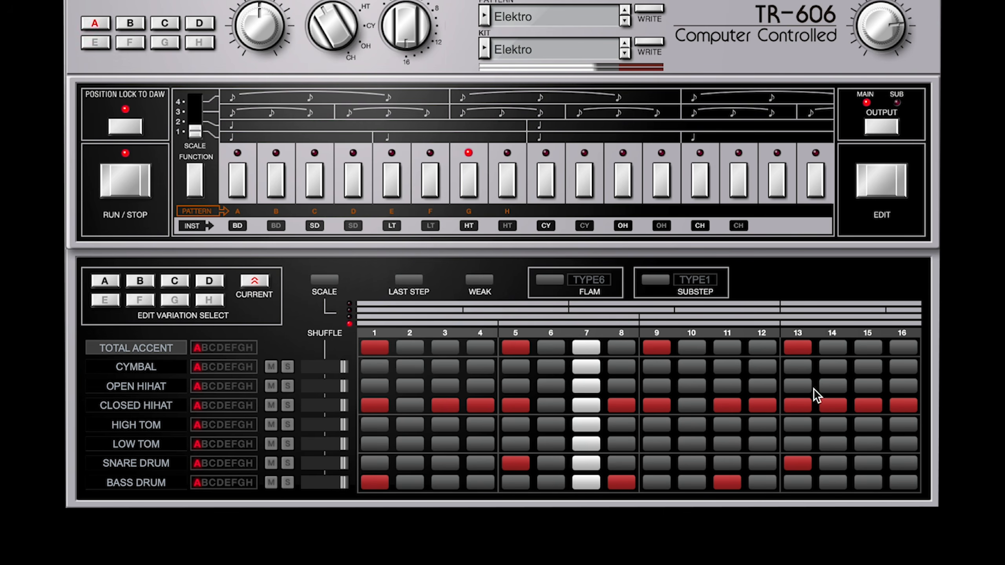
Enable Type1 substeps, try them on low tom step 15 and high tom step 16, and clear both hits
click(655, 280)
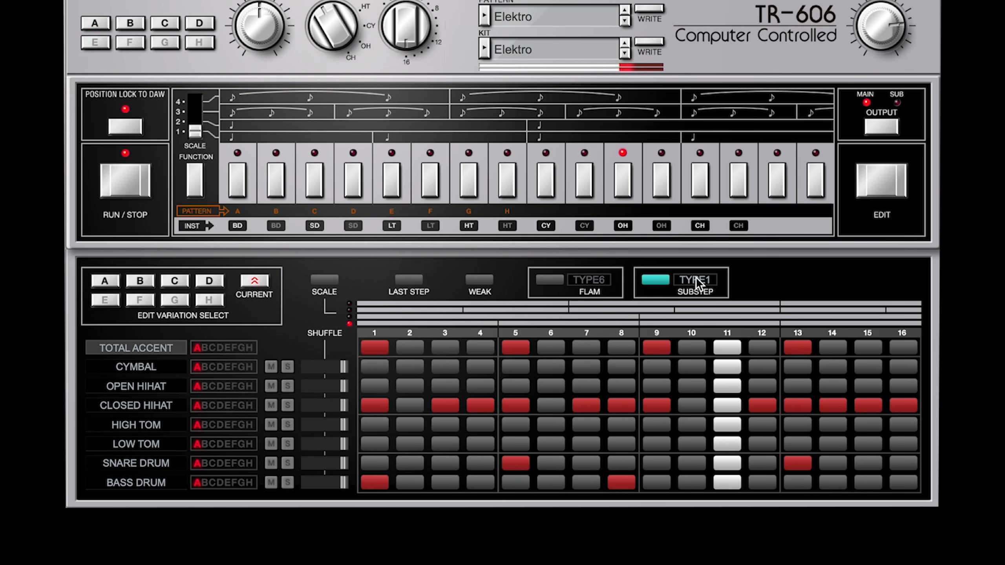
click(876, 446)
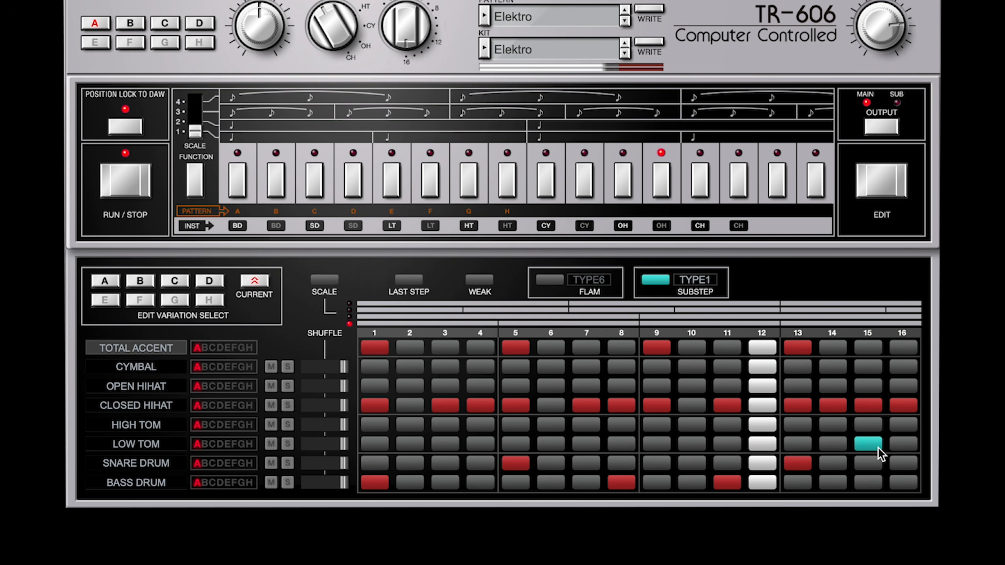
click(894, 424)
click(894, 424)
click(876, 443)
Try Type1 substeps on snare drum steps 15 and 16, clear both and turn substep entry off
click(869, 458)
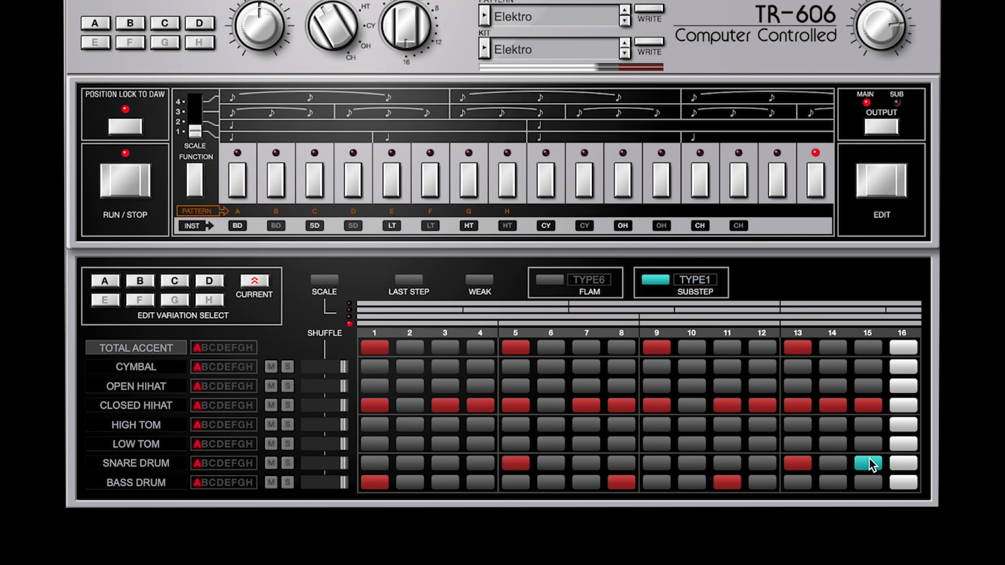
click(904, 466)
click(905, 465)
click(865, 465)
click(654, 277)
Try Type6 flam hits on low tom step 15 and snare step 16, clear both and turn flam entry off
click(554, 278)
click(869, 443)
click(891, 465)
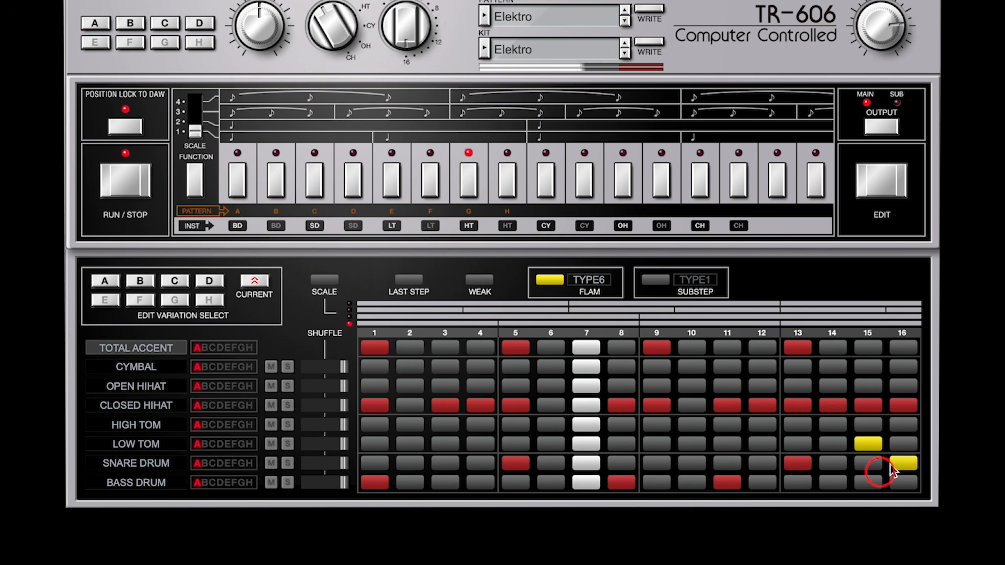
click(872, 441)
click(901, 462)
click(553, 279)
Enable weak hits, try them on bass drum steps 2 and 3, and clear both hits
click(478, 279)
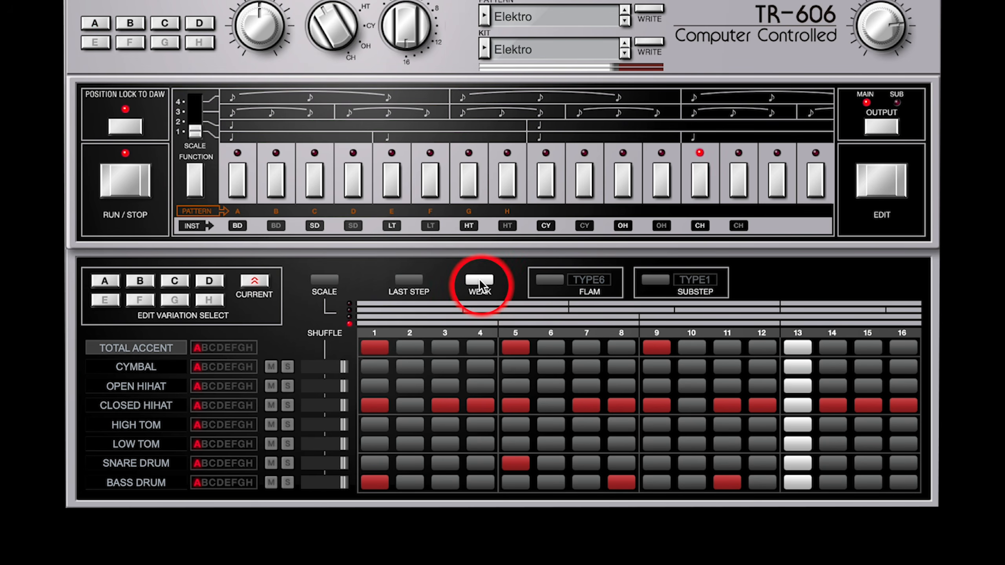
click(410, 482)
click(447, 482)
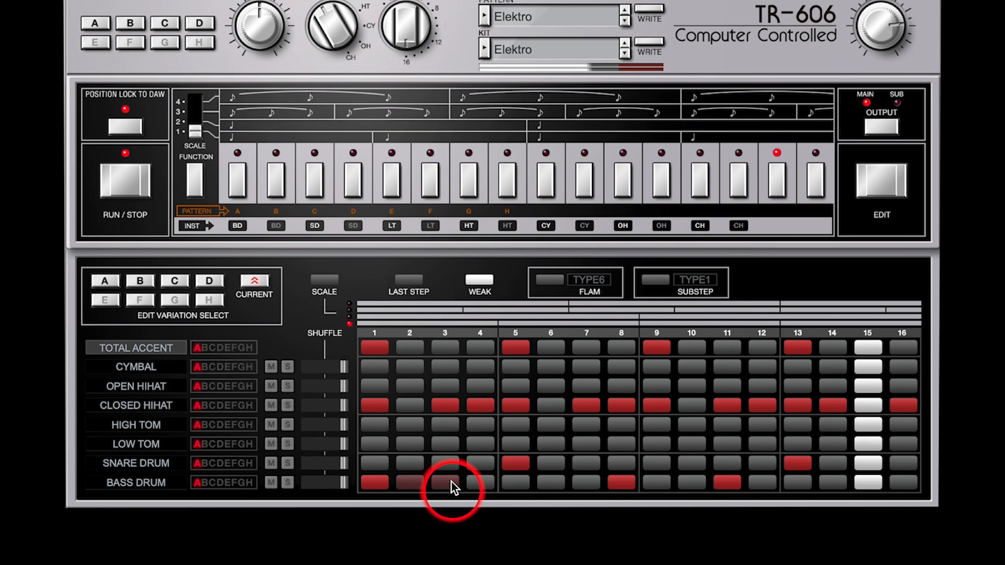
click(447, 481)
click(411, 482)
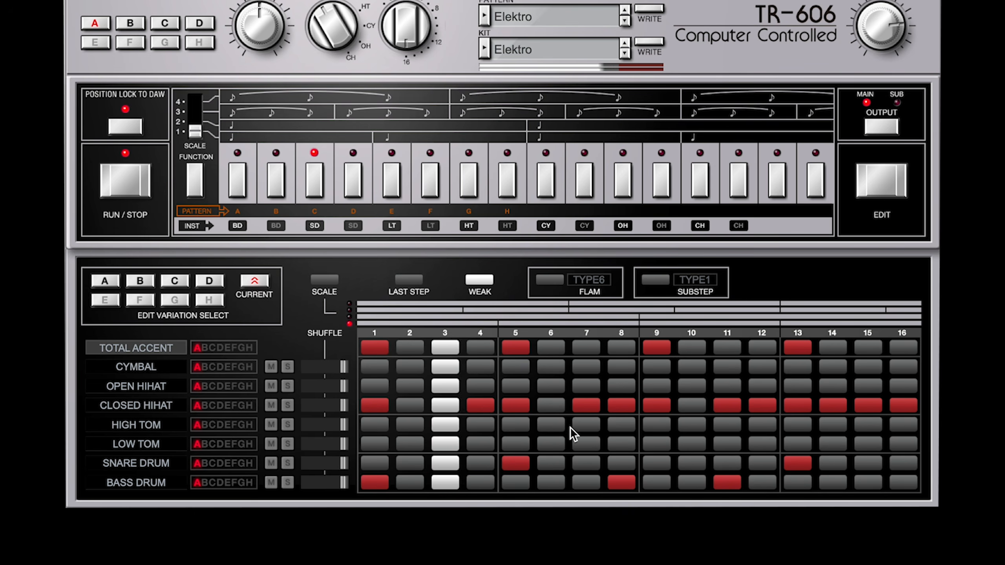
Try a weak snare hit on step 14 and weak Type1 substeps on snare steps 15 and 16
click(836, 464)
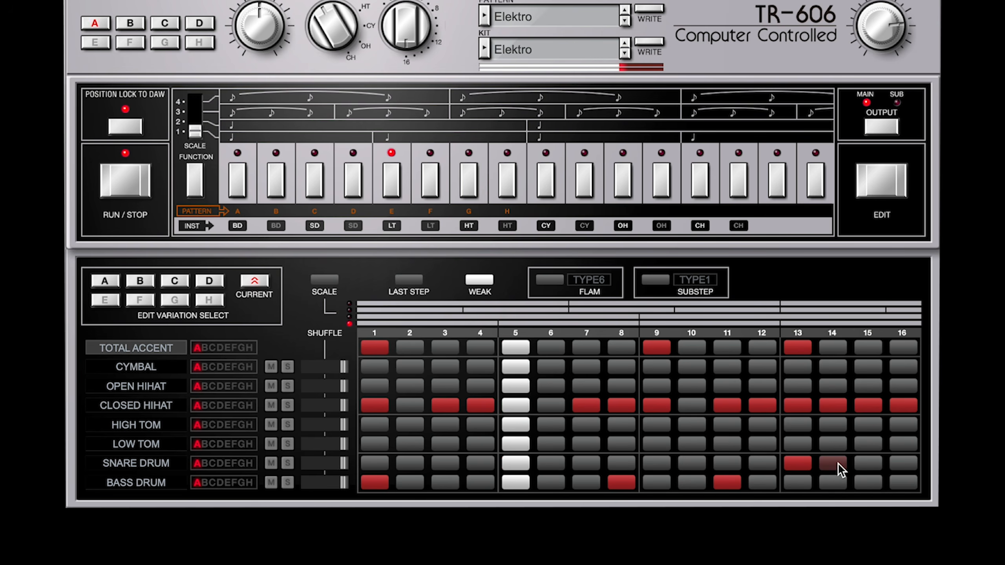
click(657, 279)
click(868, 463)
click(906, 464)
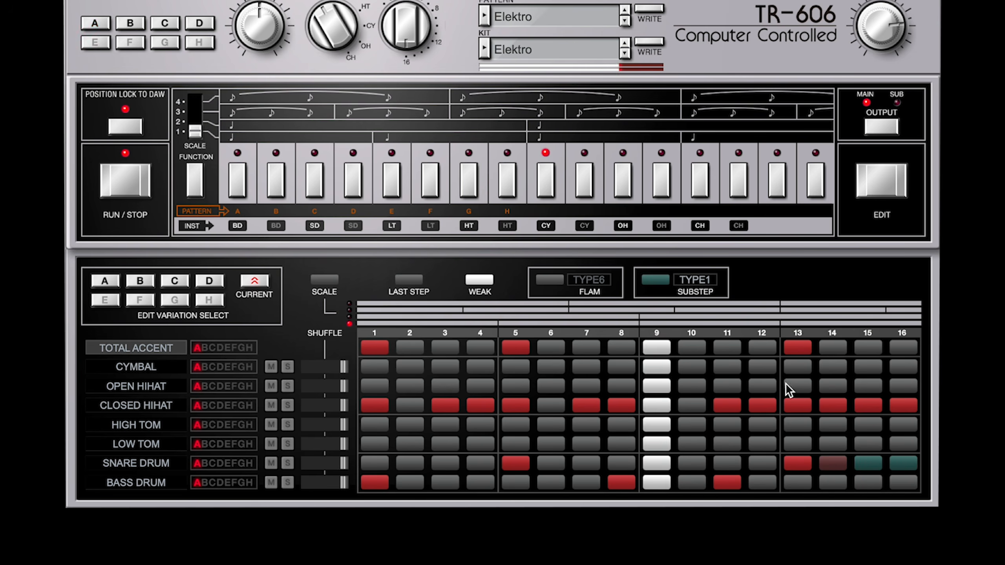
Turn off substep and weak entry, and clear snare drum steps 14, 15 and 16
click(655, 278)
click(479, 281)
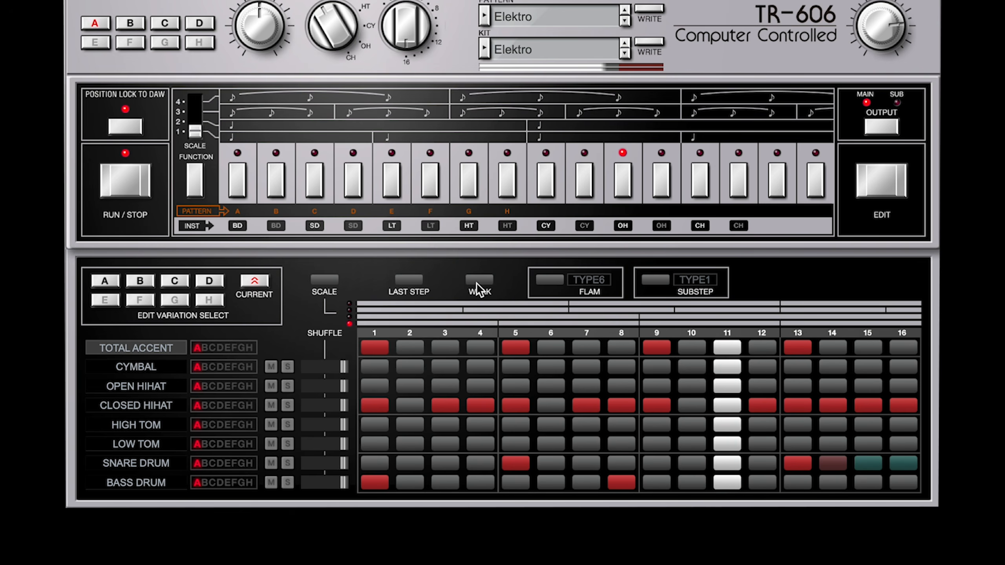
click(869, 464)
click(901, 464)
click(869, 465)
click(835, 466)
click(905, 463)
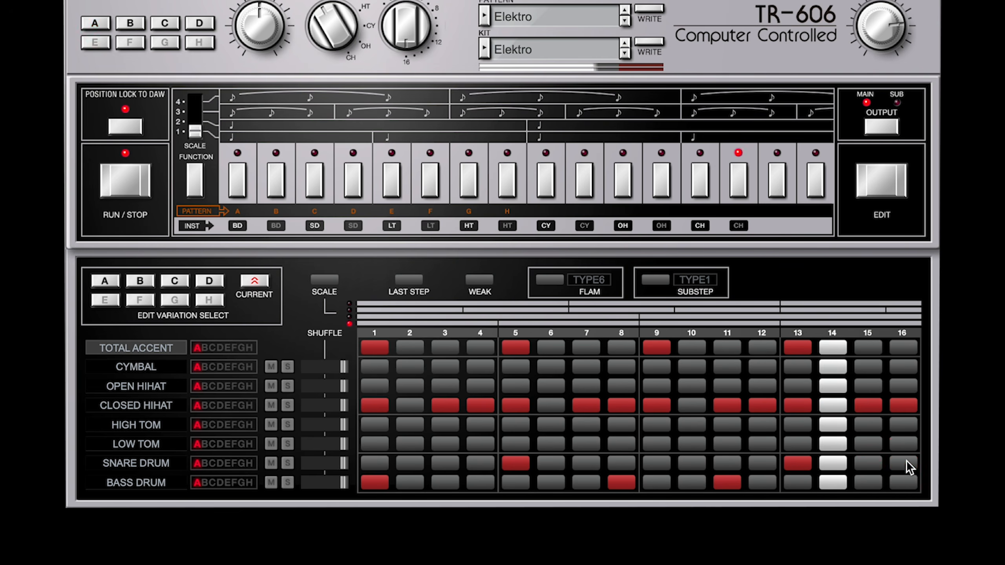
View the last-step settings and try out the cymbal row's shuffle slider
click(408, 280)
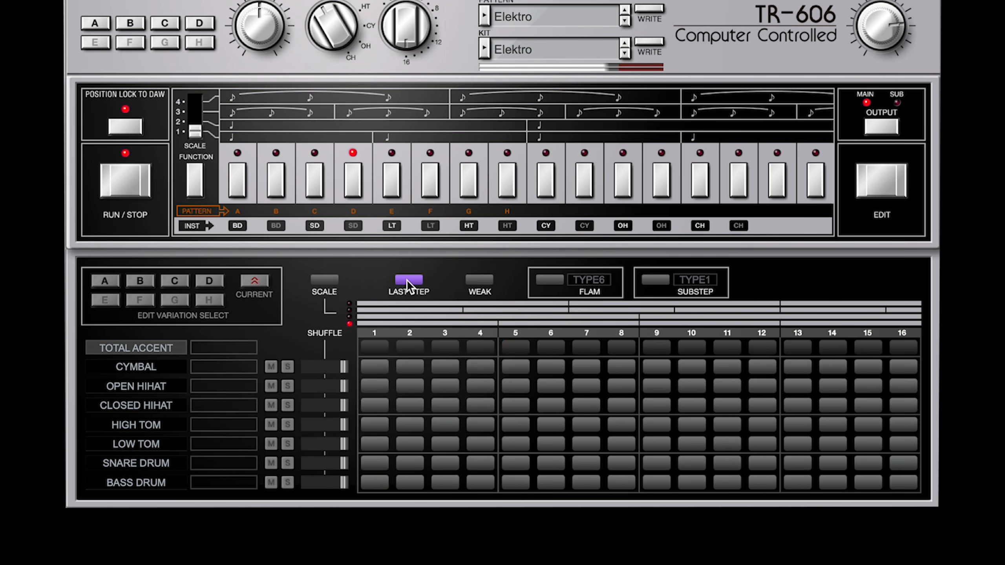
click(407, 281)
click(342, 368)
drag(339, 367, 350, 367)
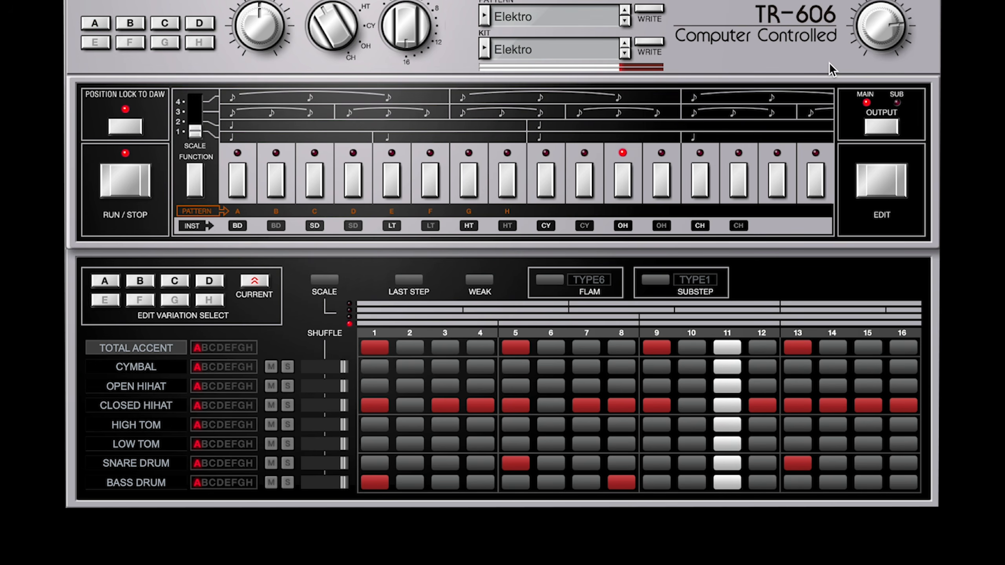
Select pattern variations A, B, C and D together and play the chained variations
key(space)
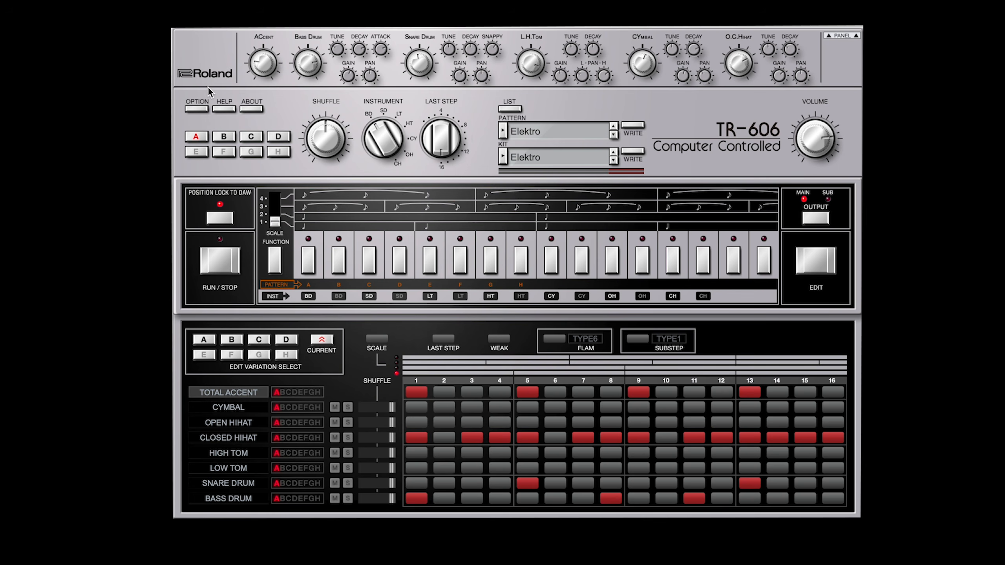
click(251, 137)
click(278, 137)
click(190, 147)
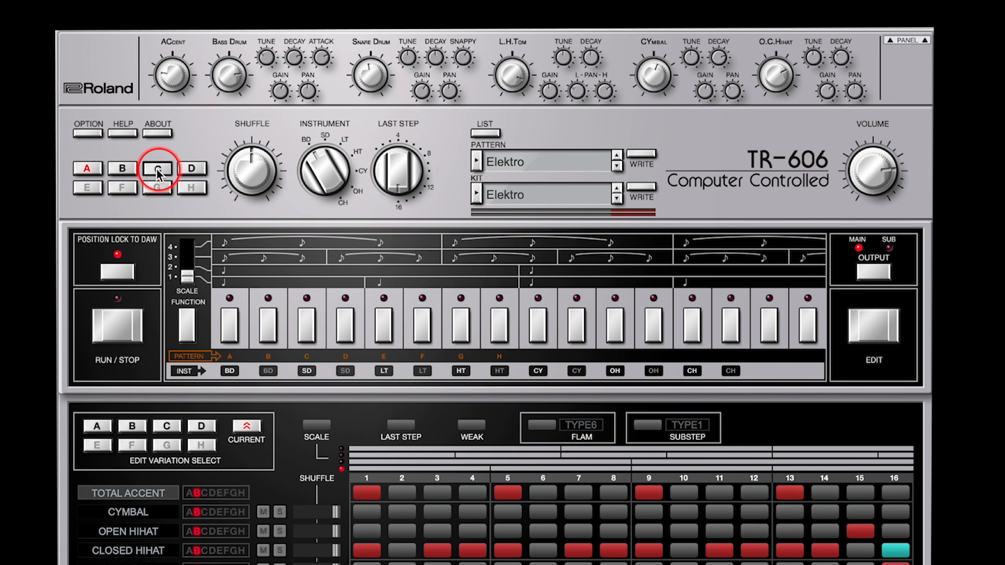
click(198, 164)
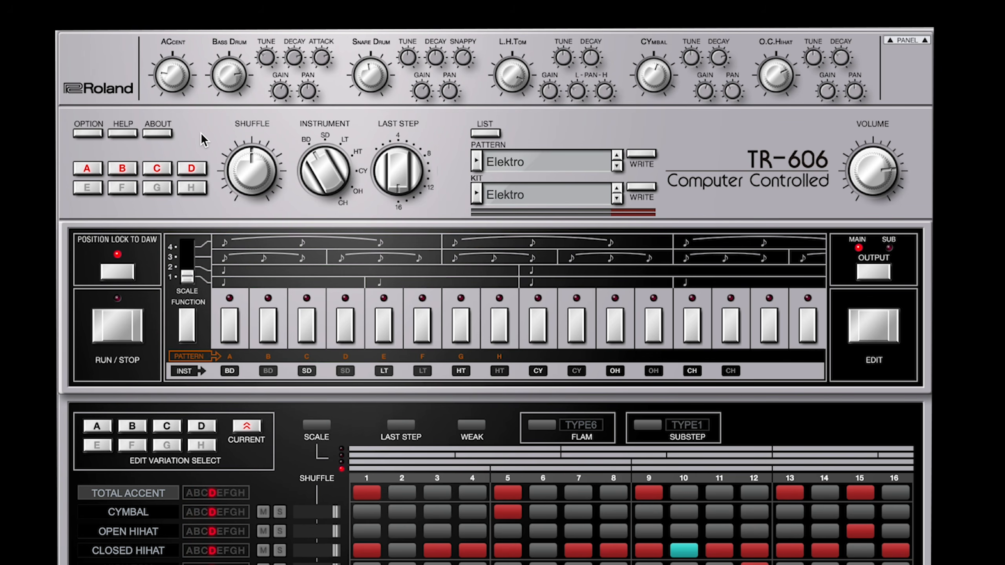
key(space)
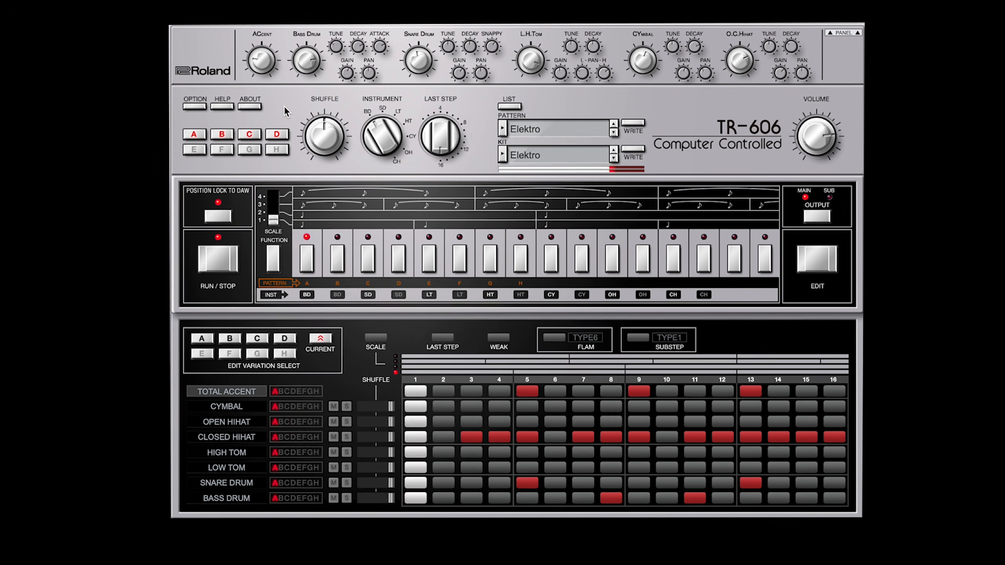
key(space)
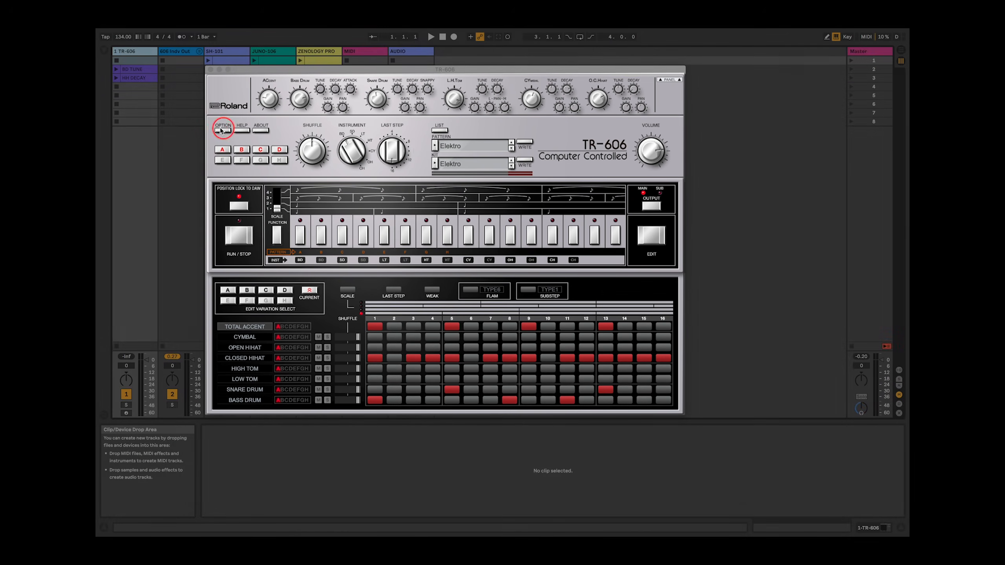
Set pattern drag and drop to MIDI and place variation A as a clip in the MIDI track's first slot
click(222, 130)
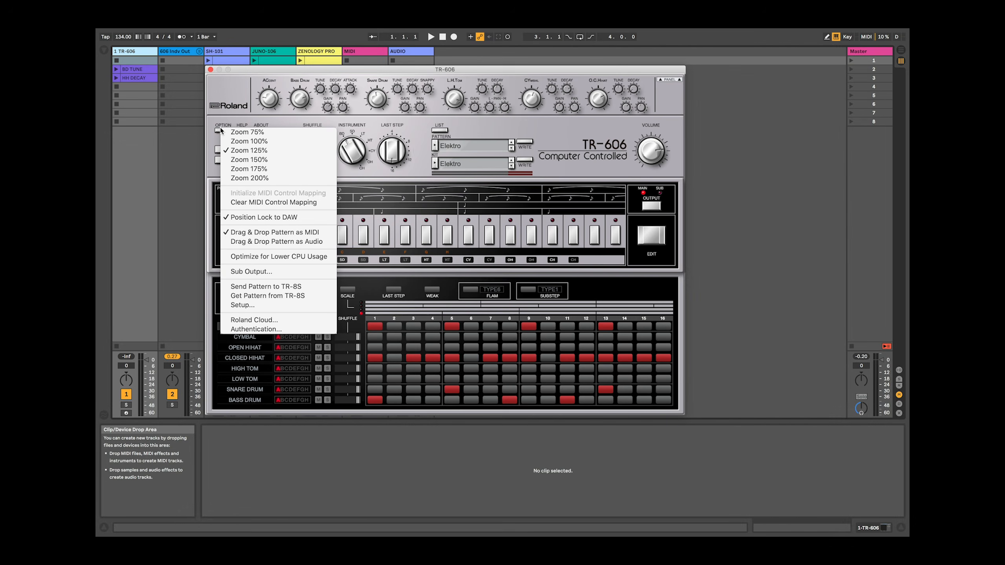
click(242, 233)
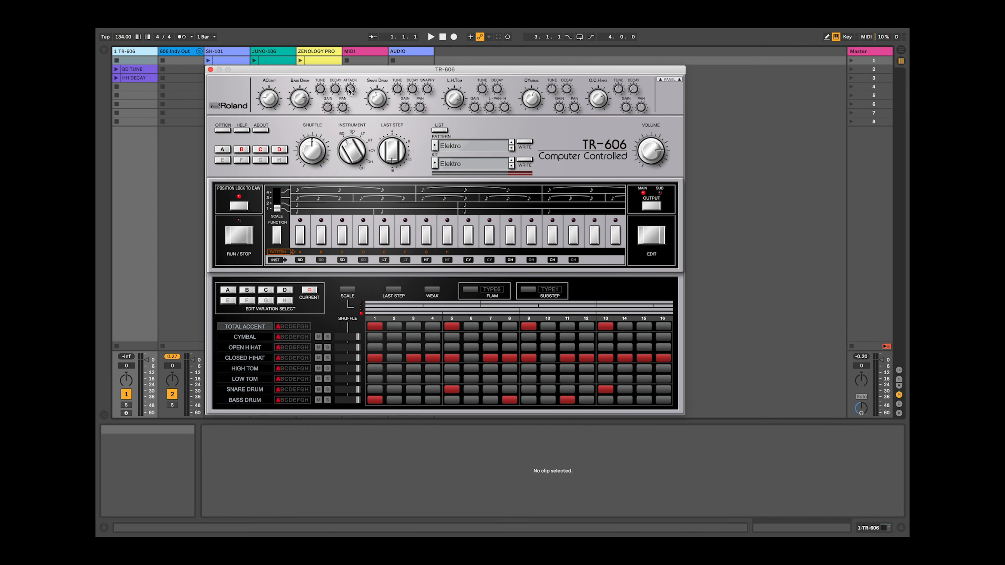
click(372, 62)
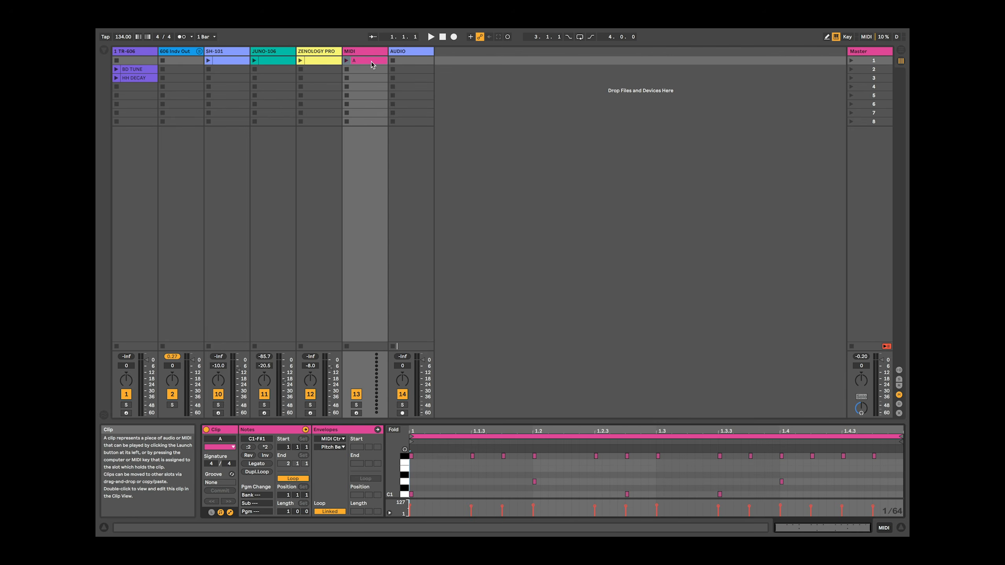
Set pattern drag and drop to audio and export variation A to the AUDIO track's first slot
click(133, 52)
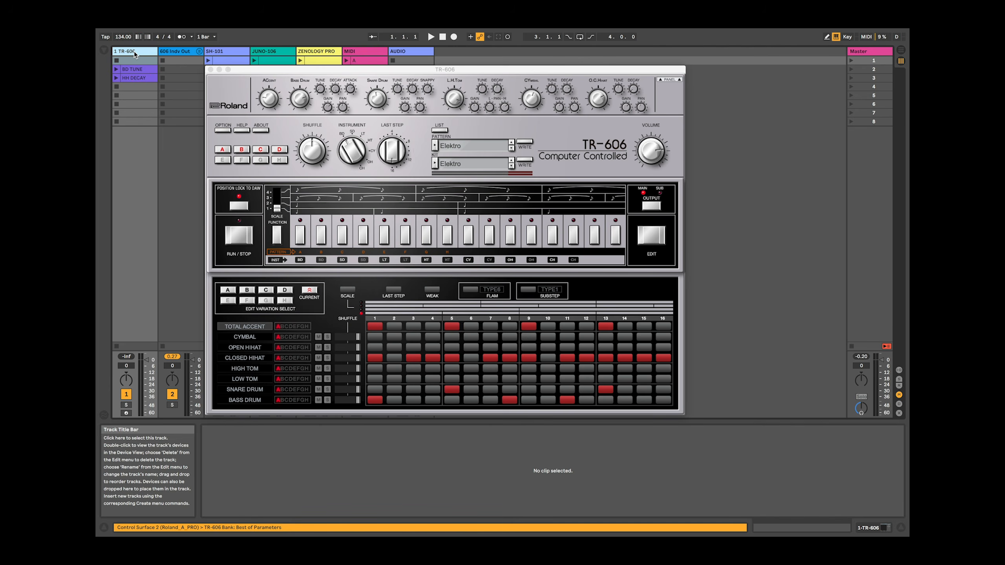
click(224, 130)
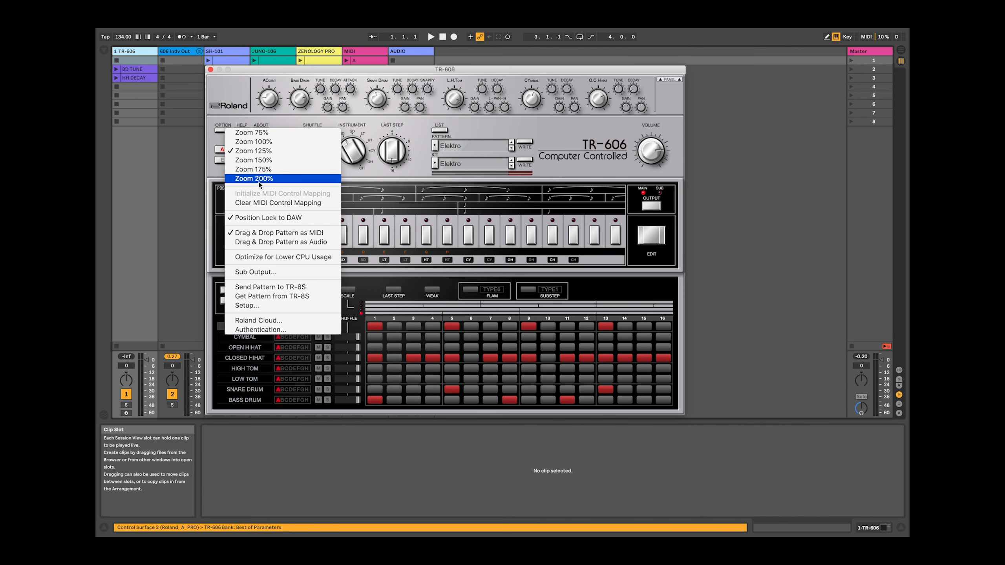
click(267, 242)
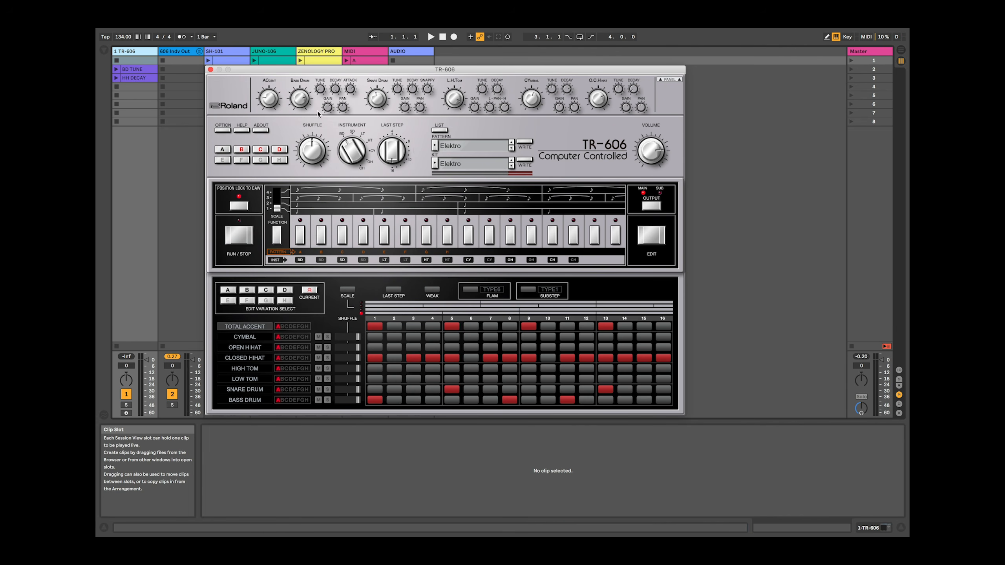
drag(418, 61, 418, 61)
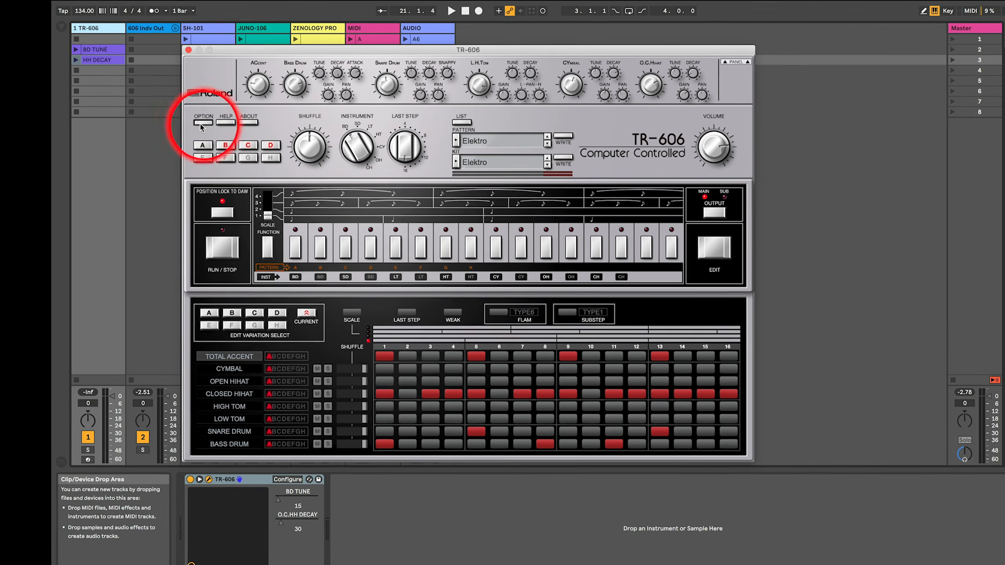
Enable the sub output for all seven instruments, from bass drum to cymbal
click(223, 131)
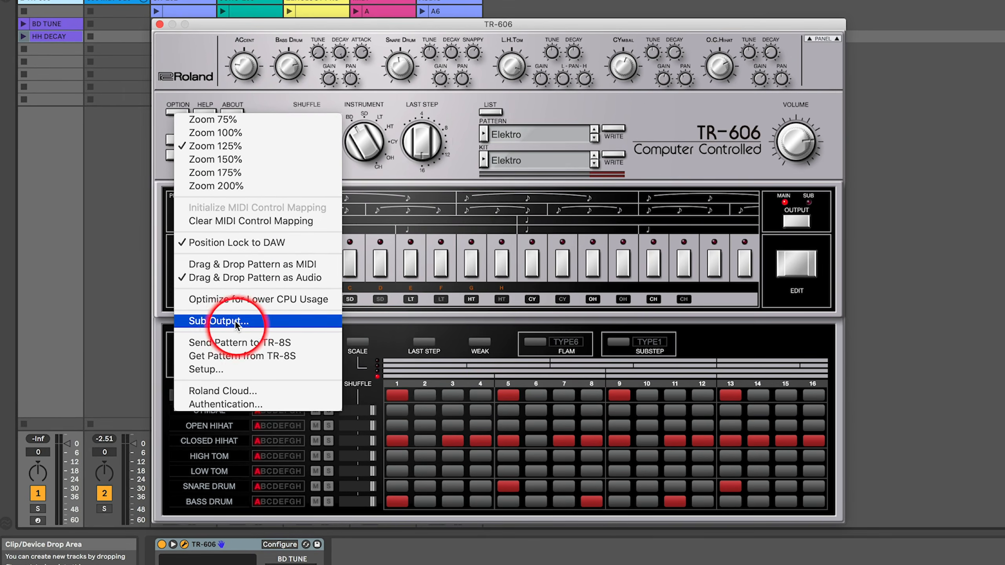
click(244, 303)
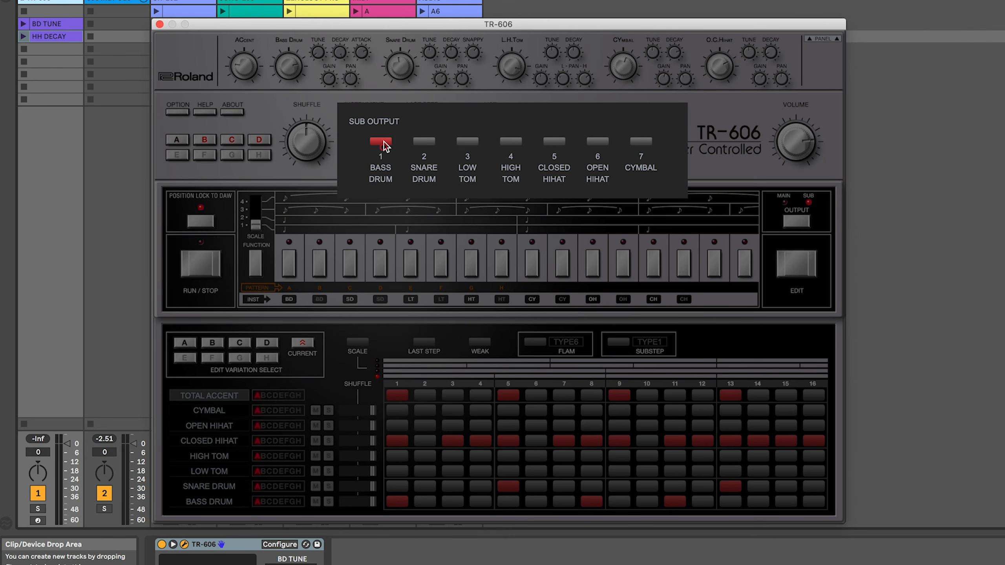
click(553, 142)
click(596, 143)
click(640, 143)
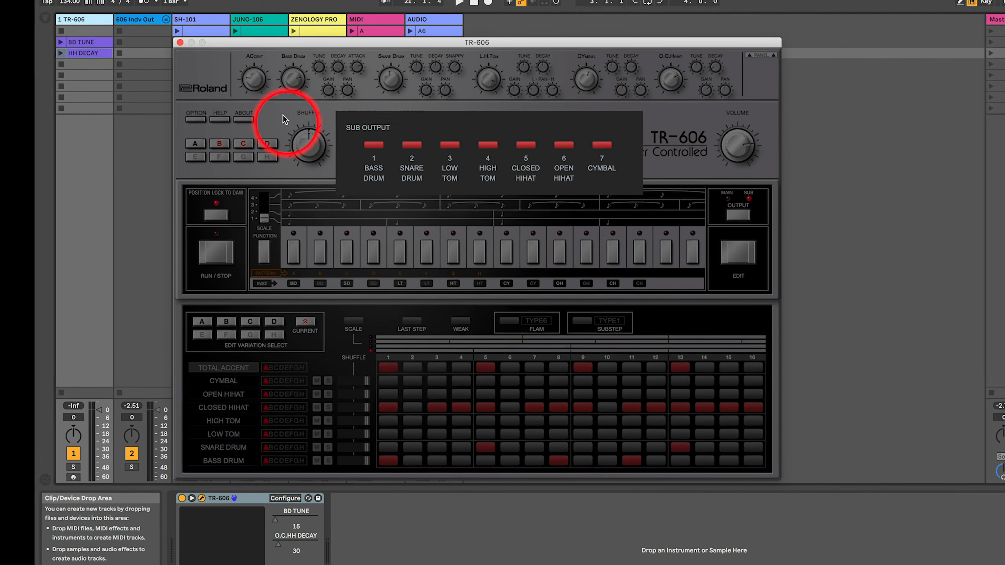
click(281, 119)
Unfold the 606 Indv Out group and view the effects on the 606 Kick and 606 Snare tracks
click(141, 146)
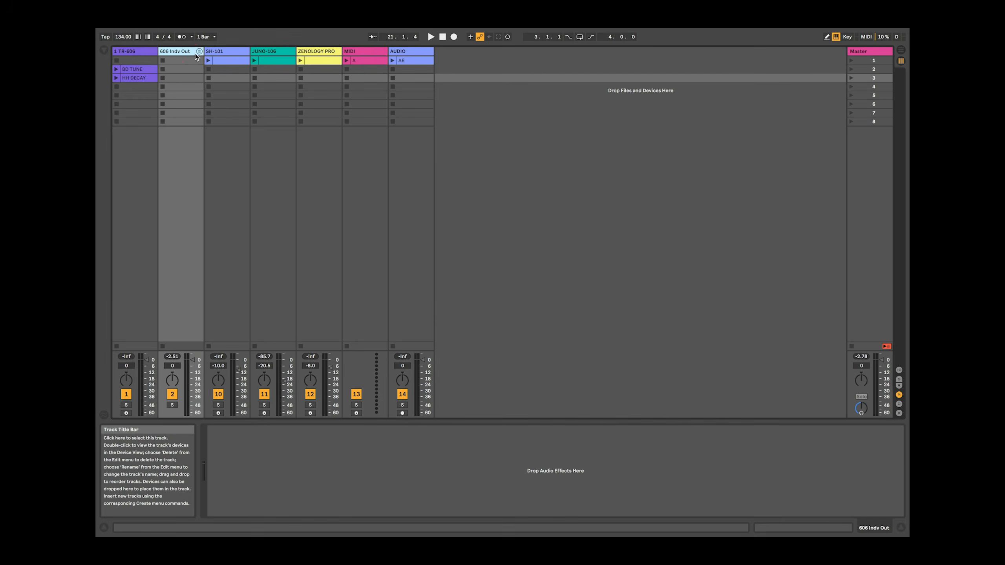
click(199, 52)
click(229, 58)
click(264, 58)
click(238, 58)
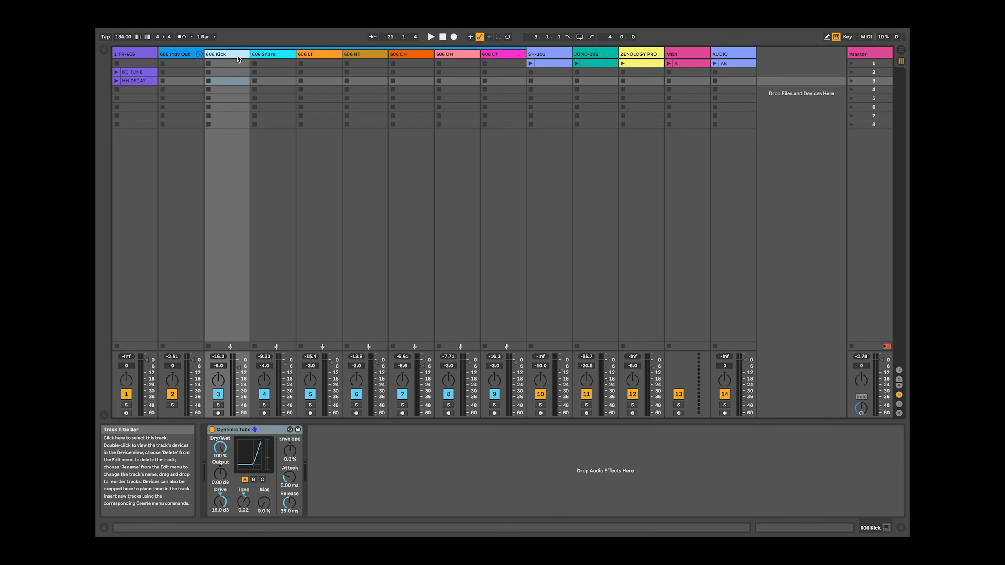
click(267, 55)
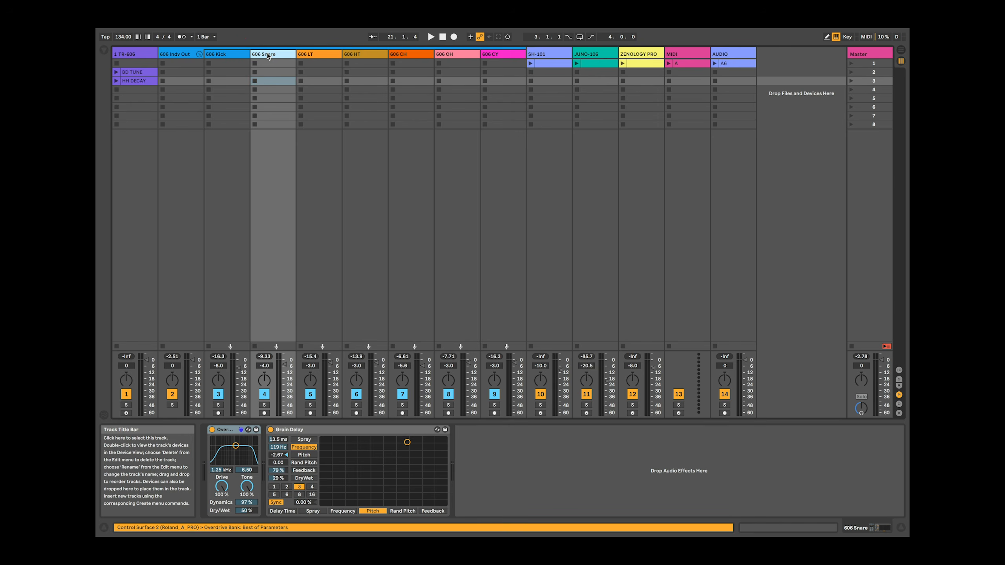
Launch scene 3 to play the TR-606 pattern through its individual output tracks
click(851, 81)
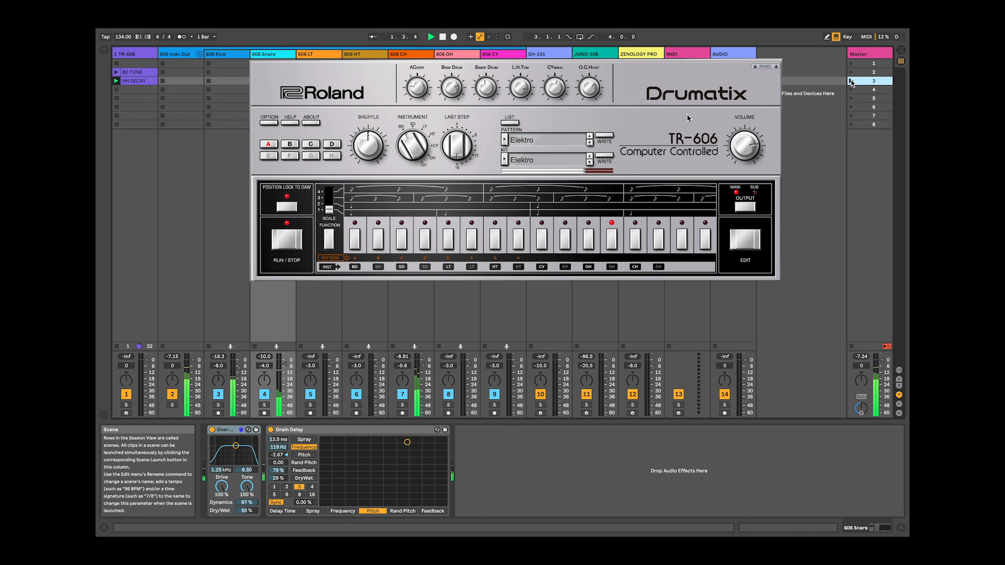